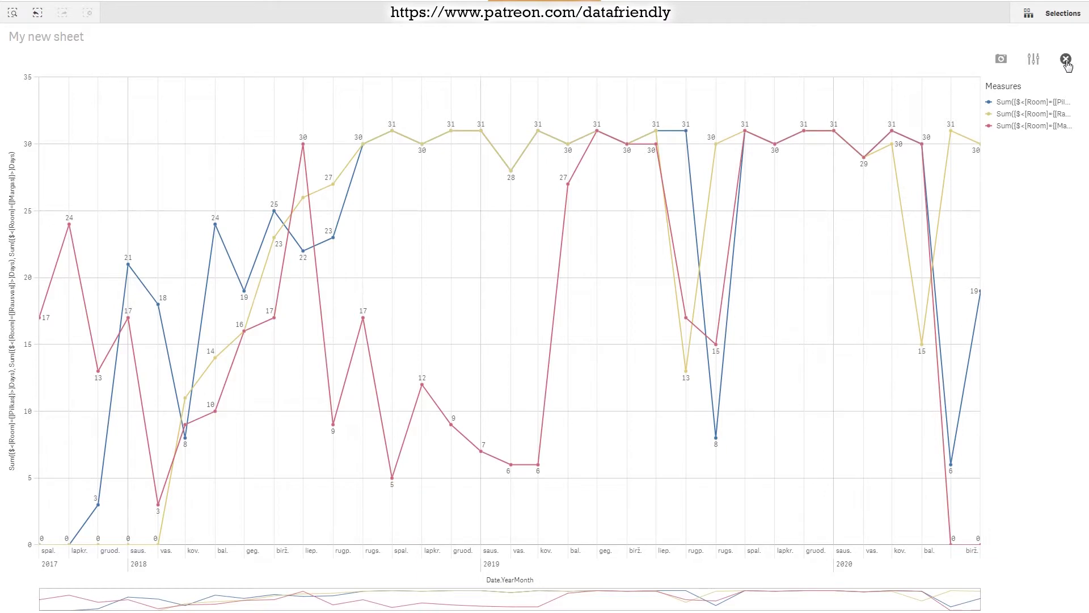
Put the sheet into edit mode and divide the Pilkas room measure of the monthly line chart by 30
click(1066, 59)
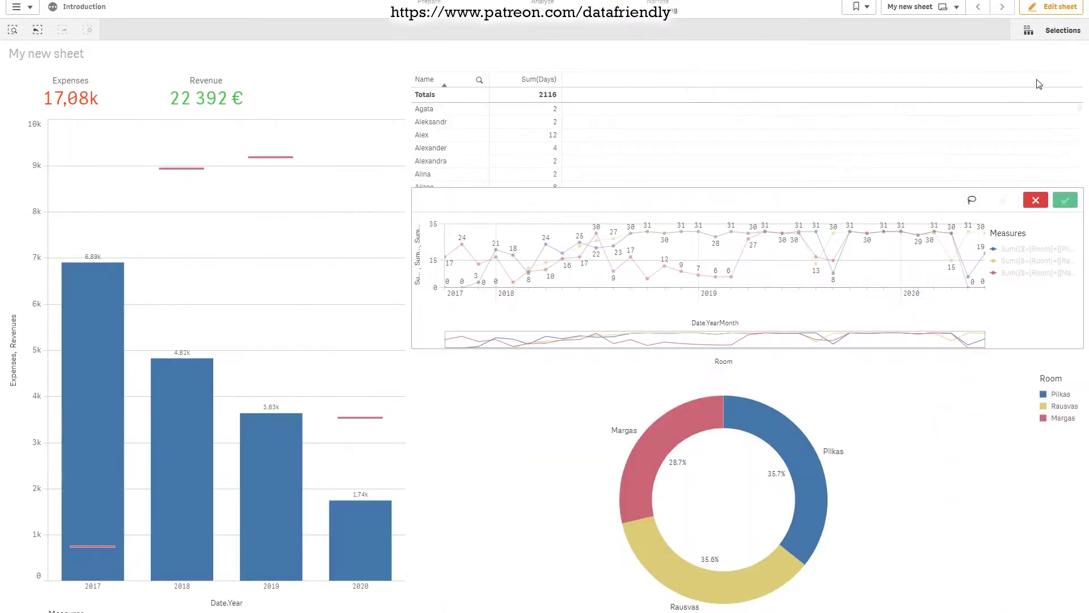
click(1052, 7)
click(1065, 230)
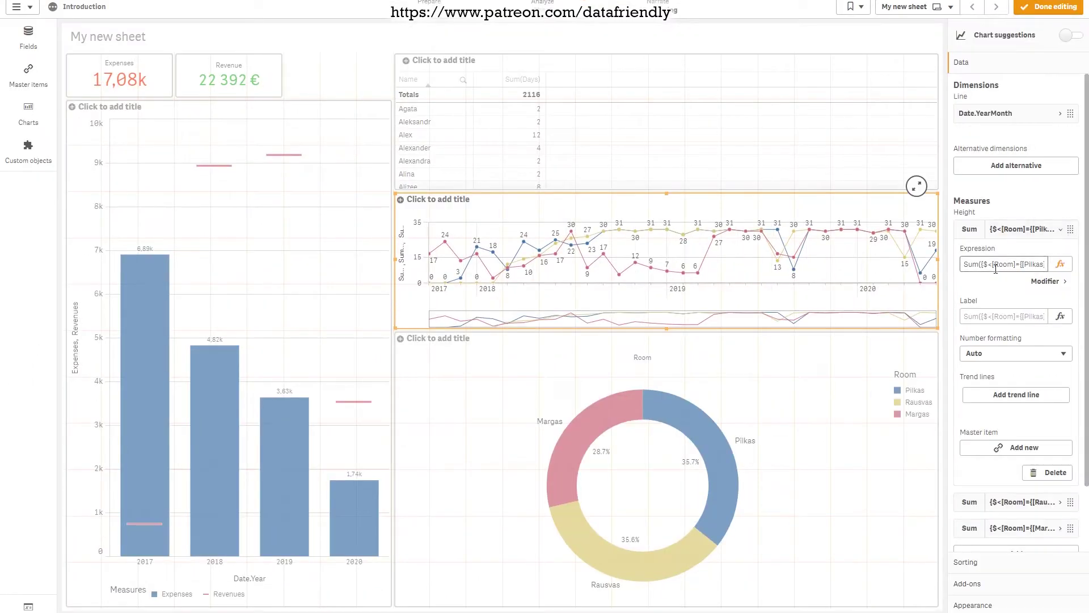
click(1059, 265)
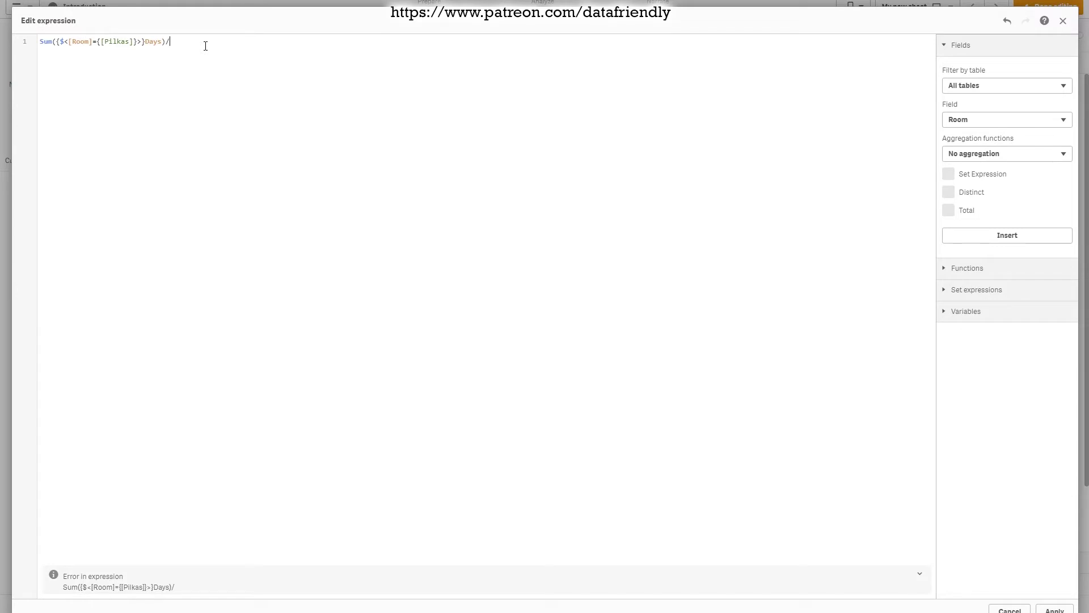
text(0)
click(1055, 610)
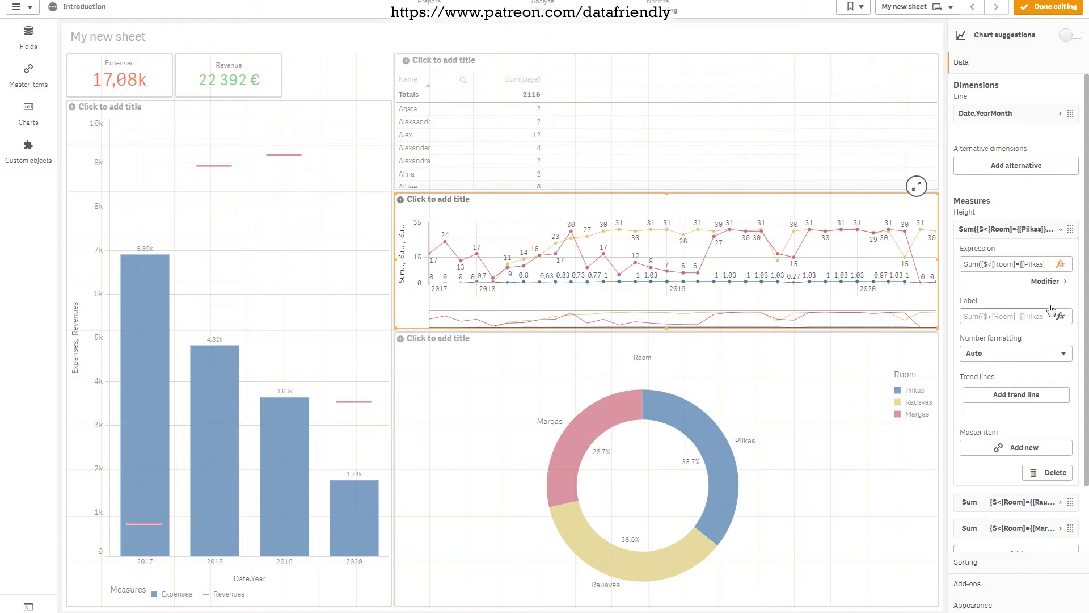
click(1060, 229)
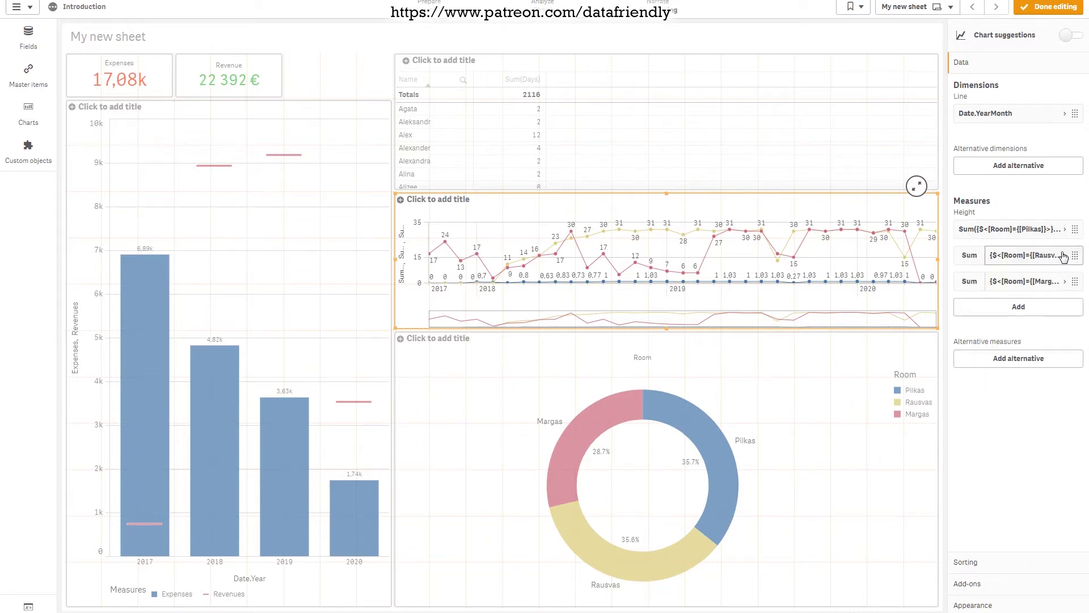
Give the Pilkas measure a custom number format with the pattern # ##0,00 %
click(1061, 230)
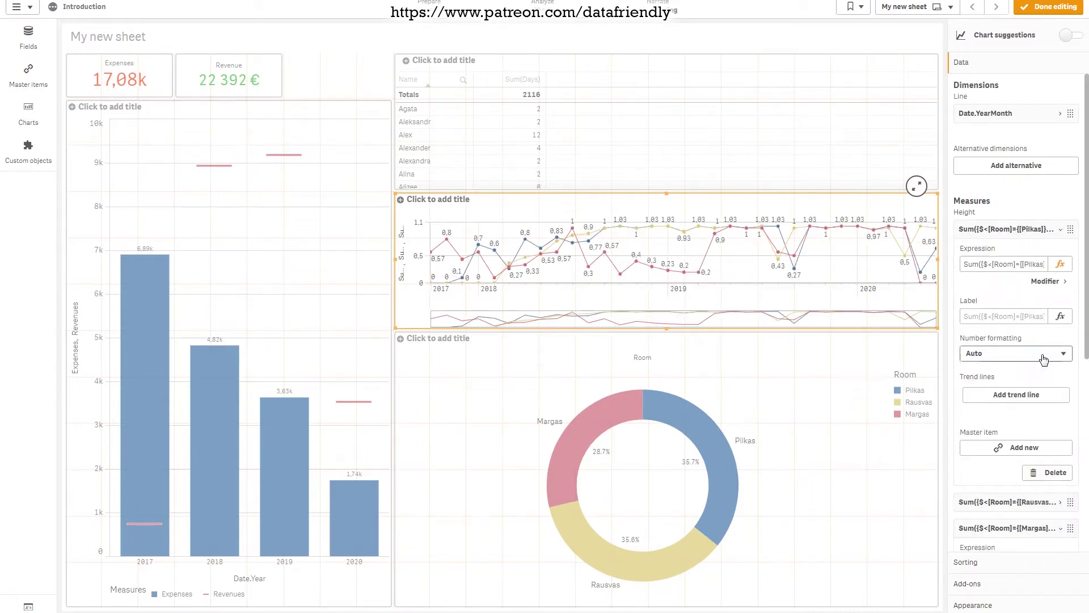
click(1044, 354)
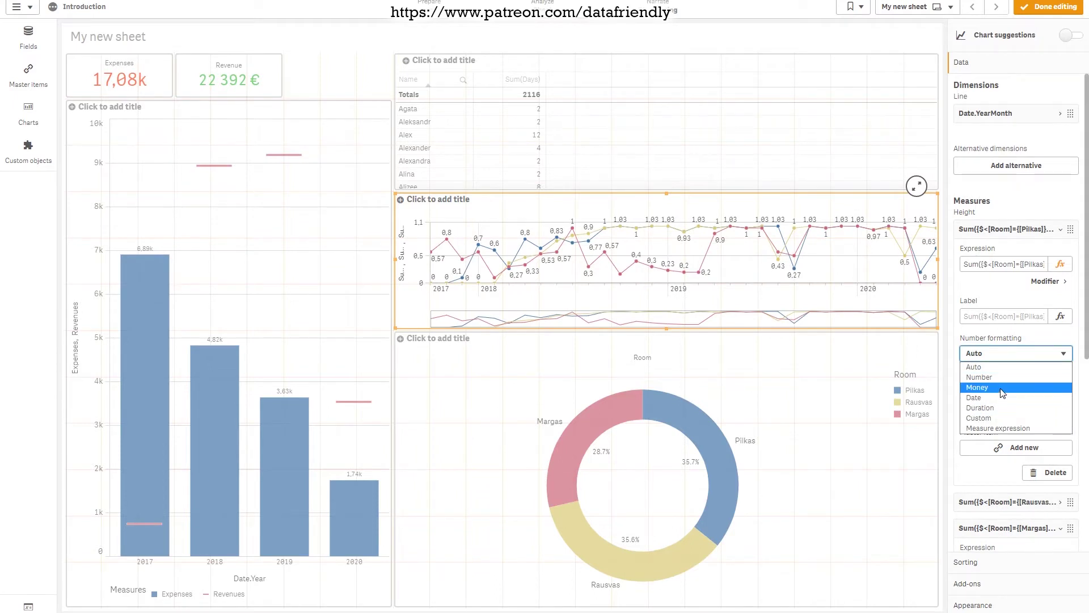
click(979, 418)
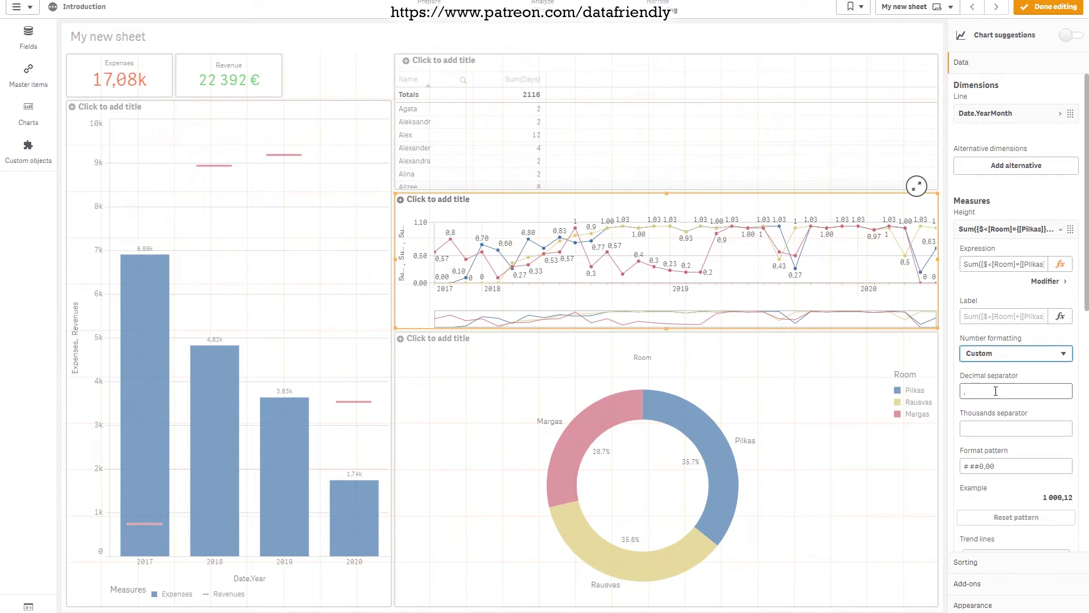
click(1014, 467)
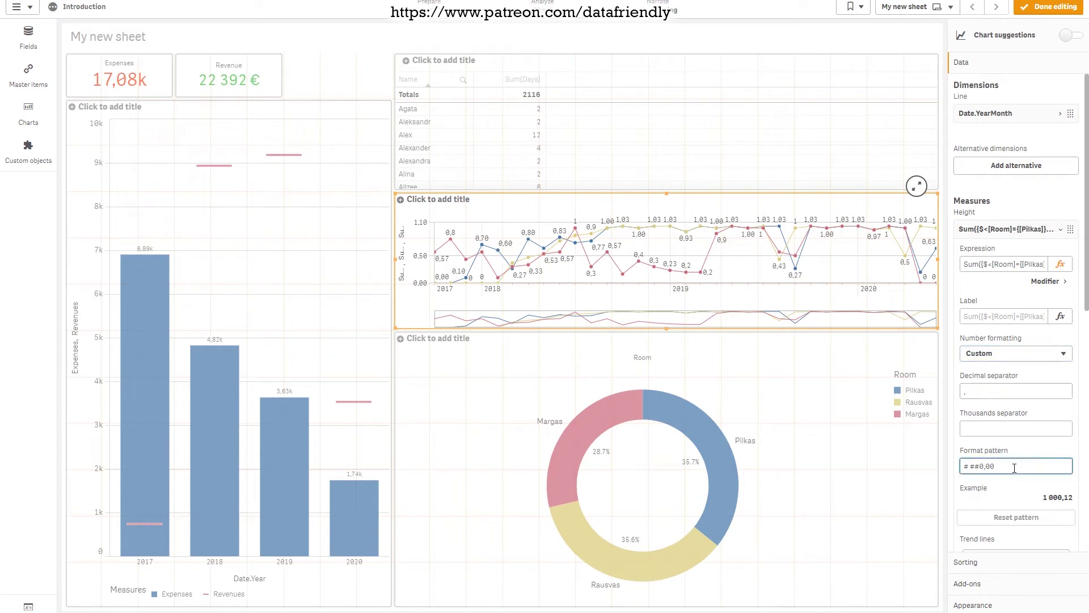
text(%)
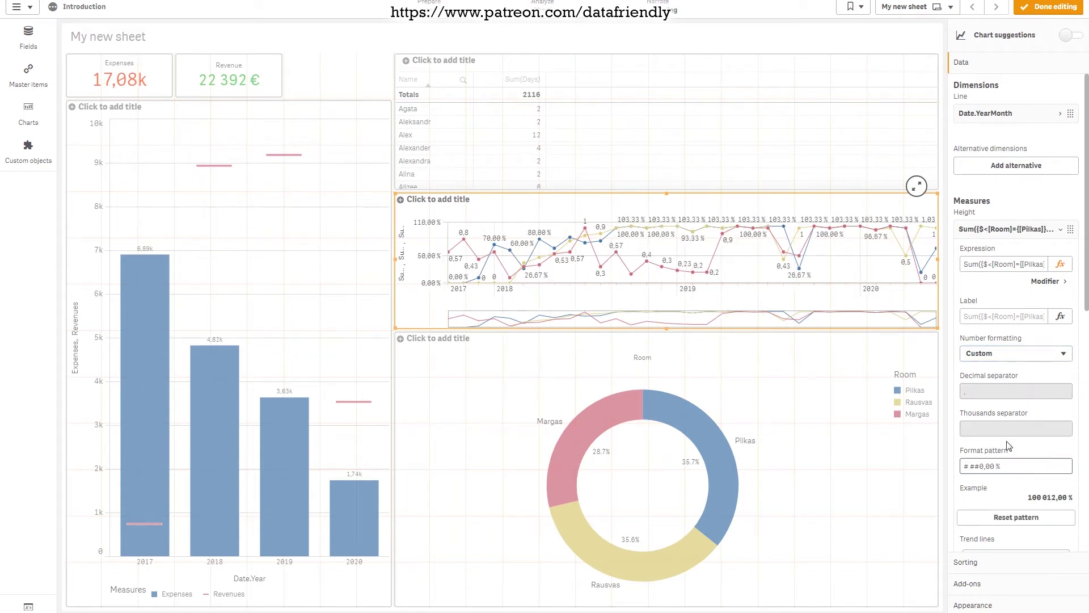
Copy the pattern # ##0,00 % into custom number formats for the Rausvas and Margas measures, and review the line chart full screen
drag(1014, 466, 910, 453)
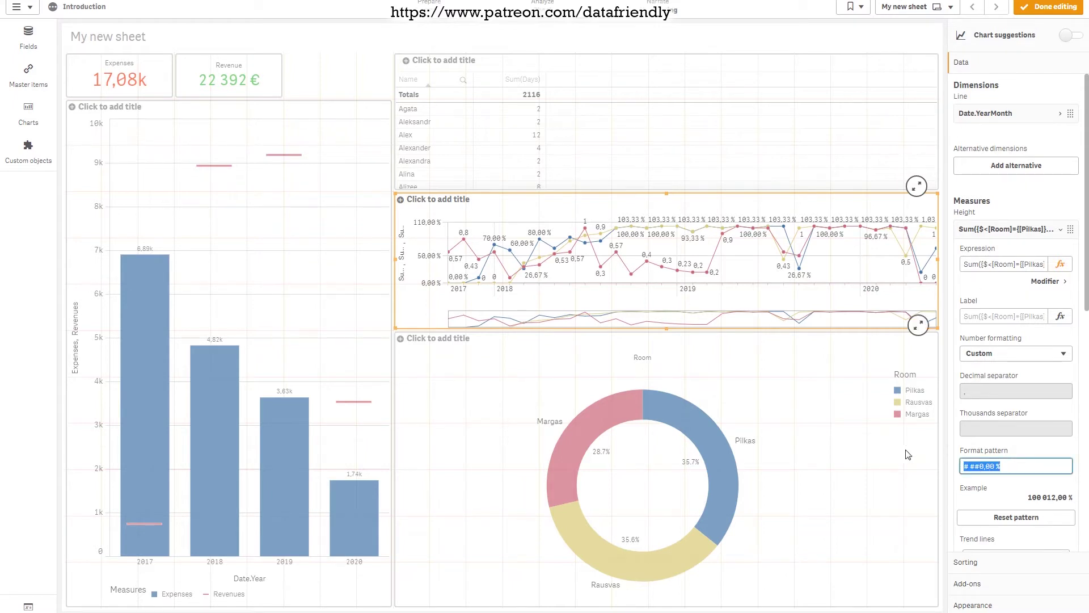
click(1055, 230)
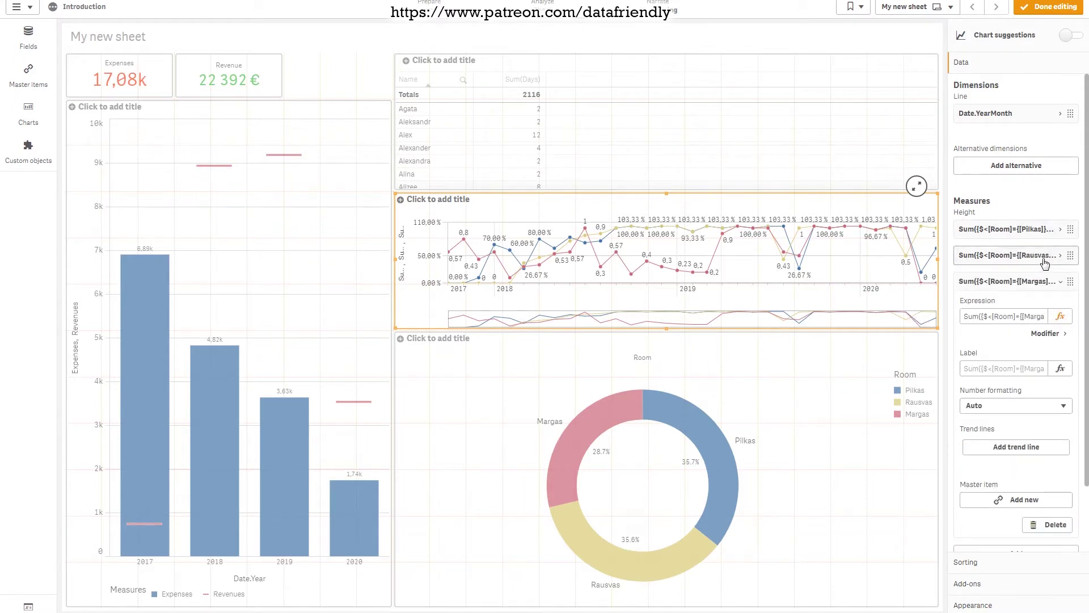
click(1044, 262)
click(1008, 381)
click(994, 453)
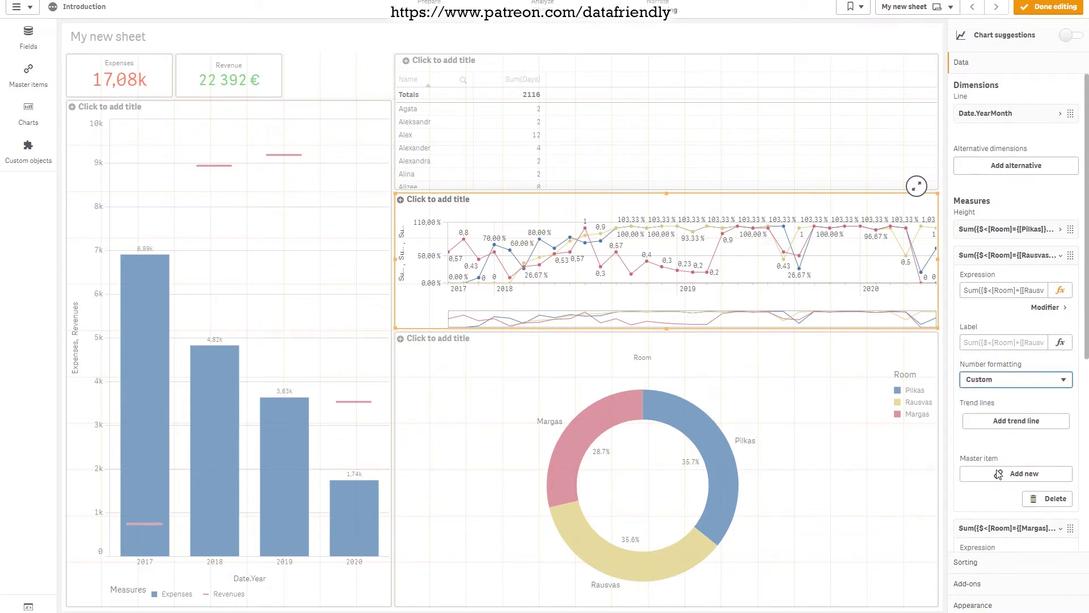
triple_click(1015, 492)
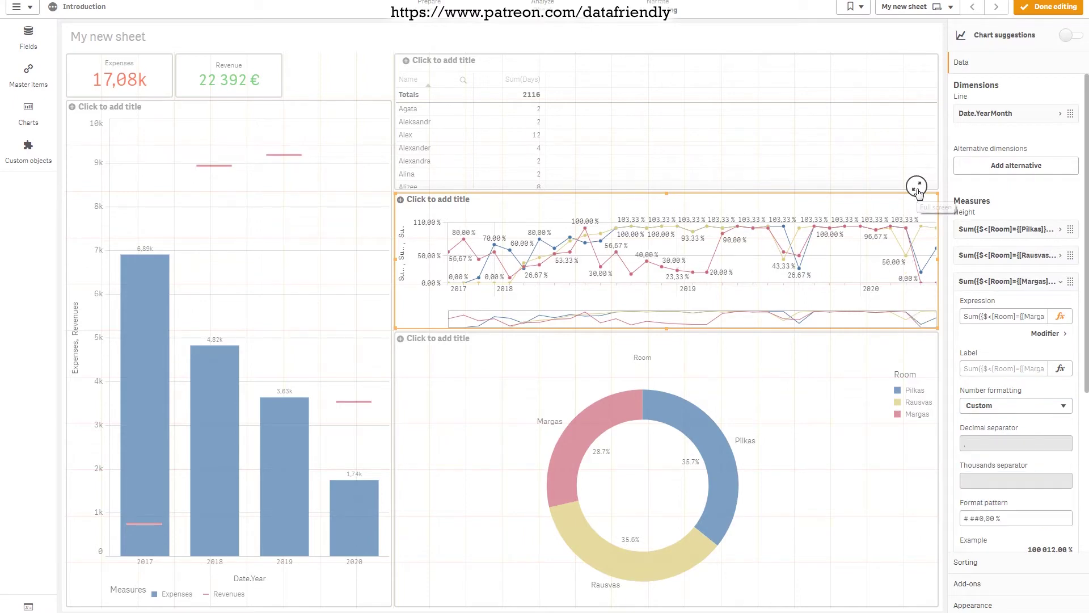
click(915, 185)
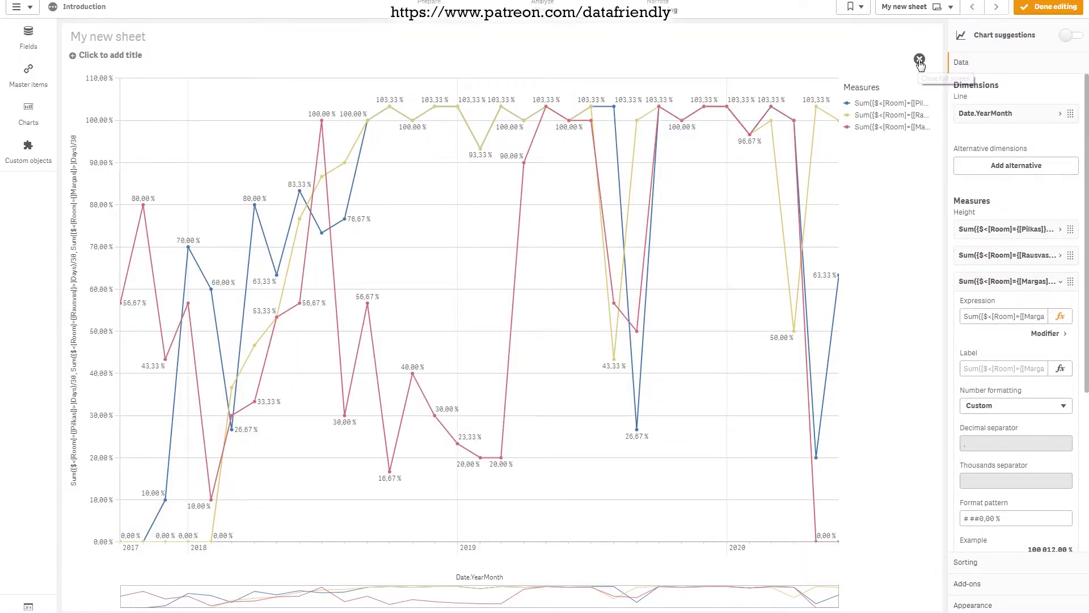
click(920, 59)
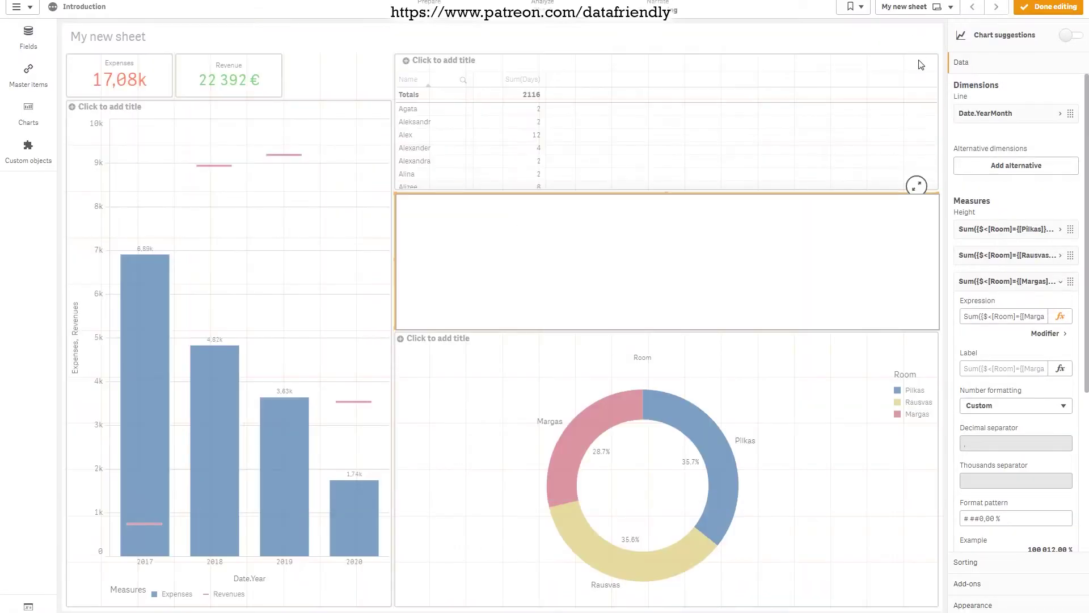
Replace the divisor 30 in the Pilkas expression with Monthend(max(Date))
click(1017, 233)
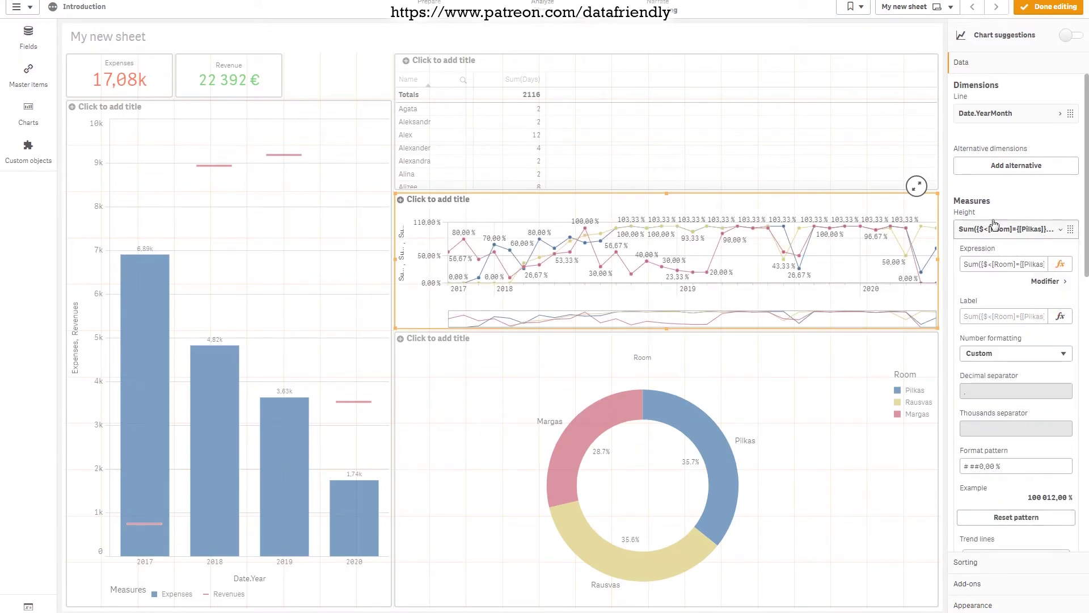
click(1060, 264)
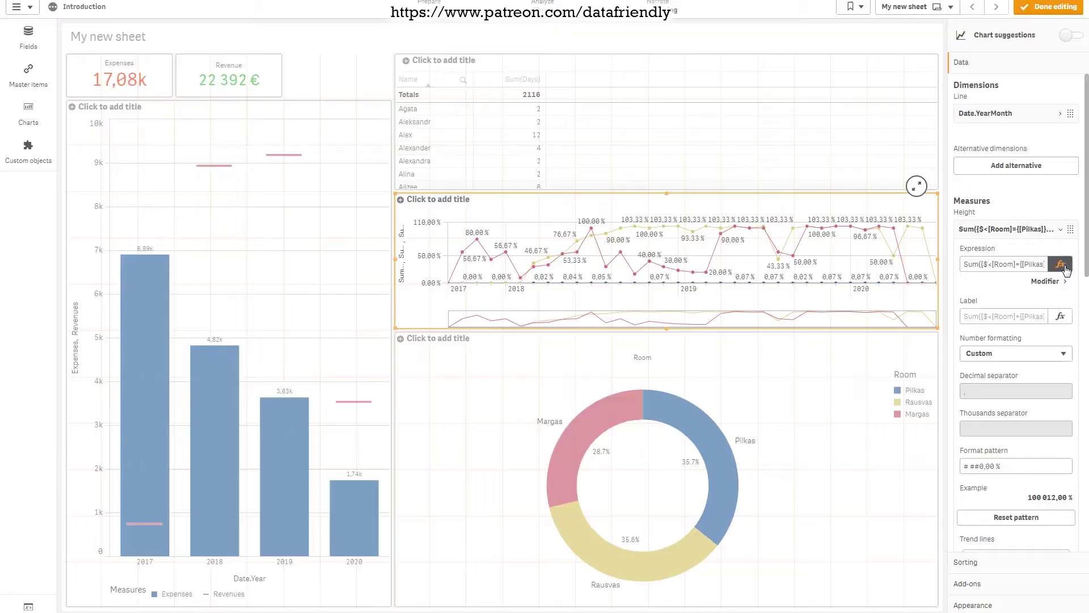
click(1060, 264)
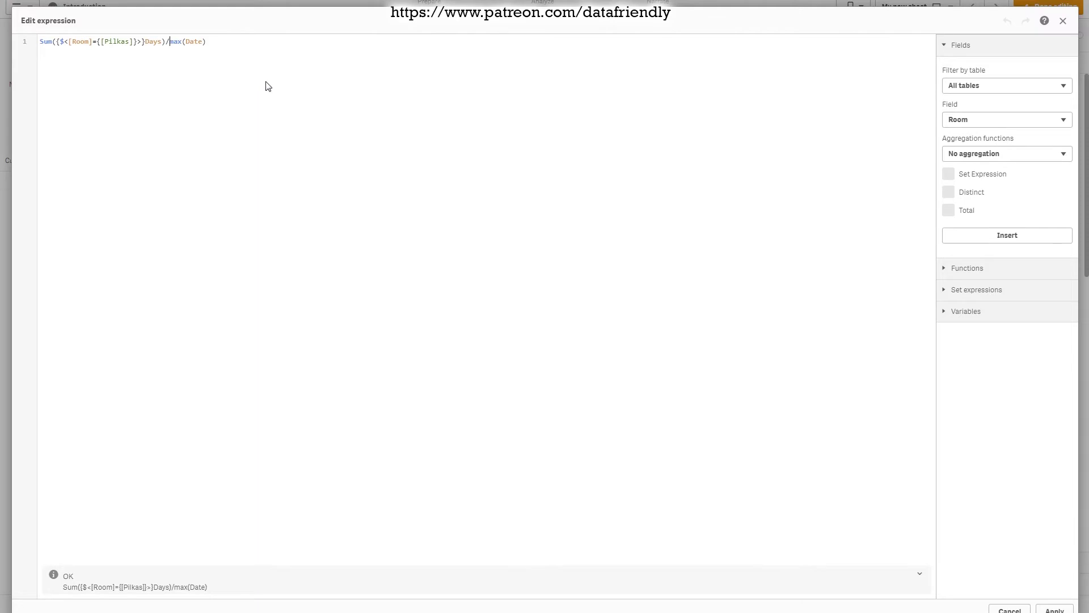
text(Monthend(max(Date)
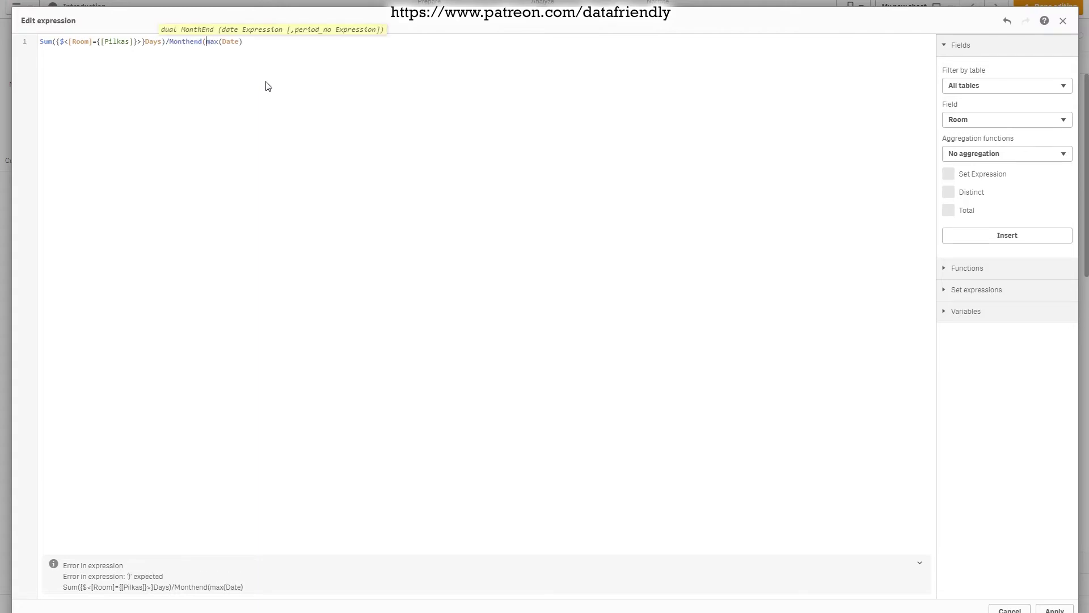
text())
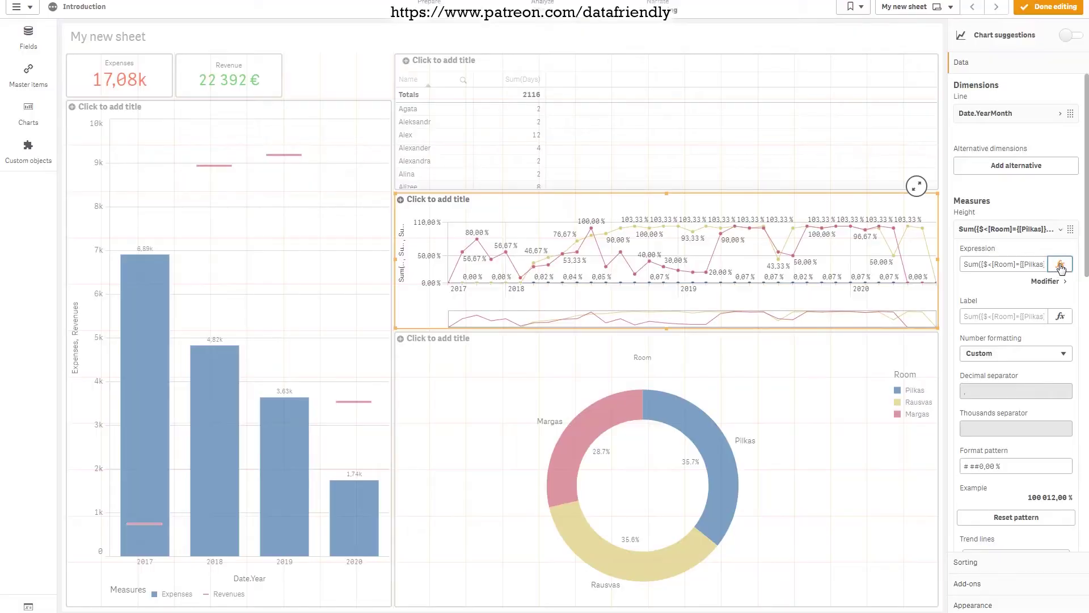
Wrap the Monthend(max(Date)) divisor of the Pilkas expression in num() and apply the expression
click(1060, 265)
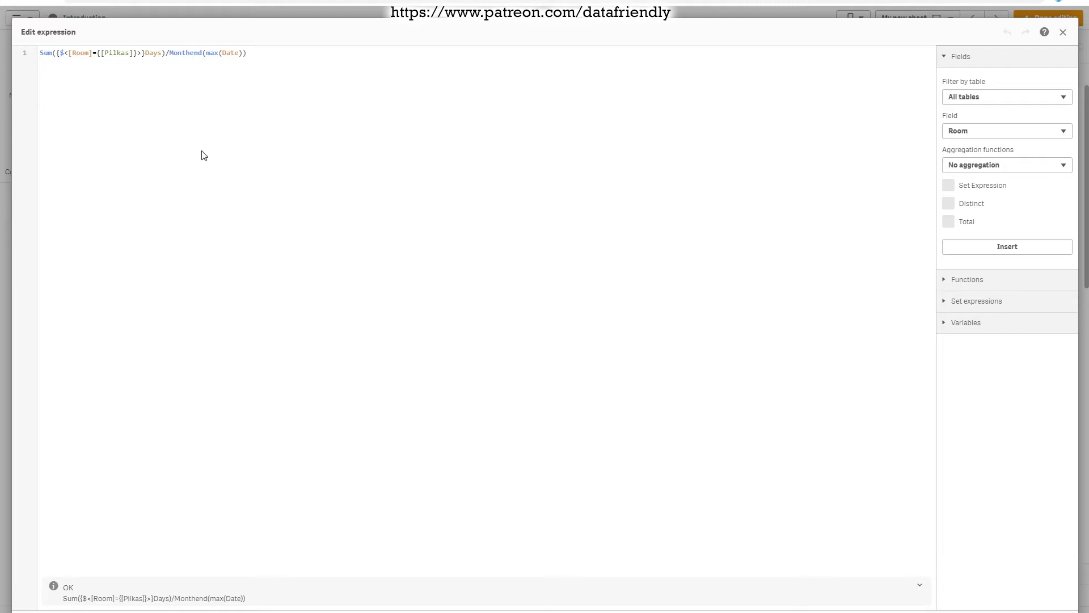
text(num()
key(End)
text())
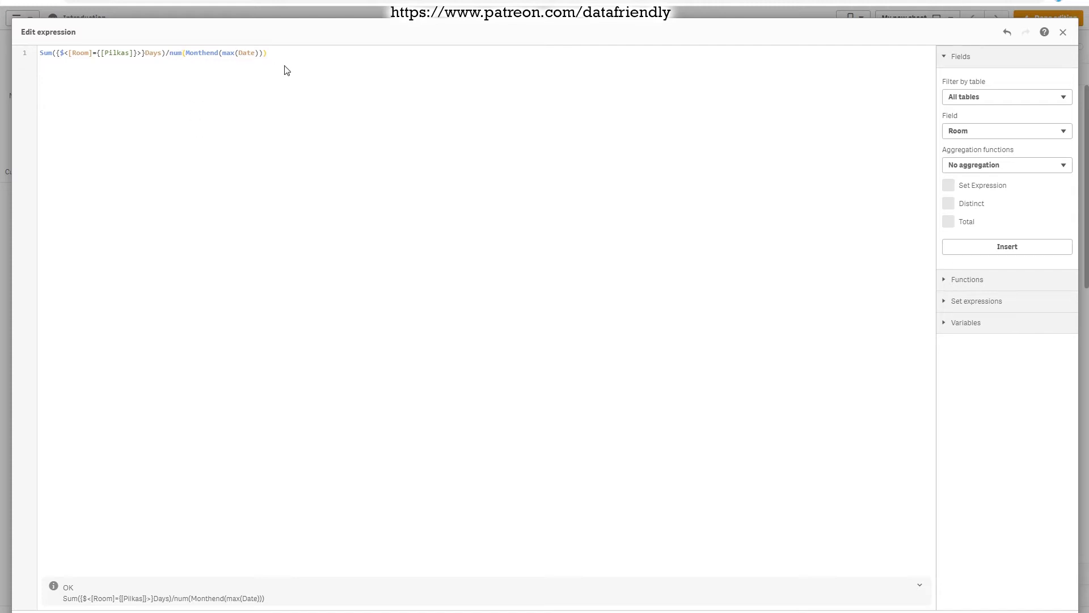
click(1055, 610)
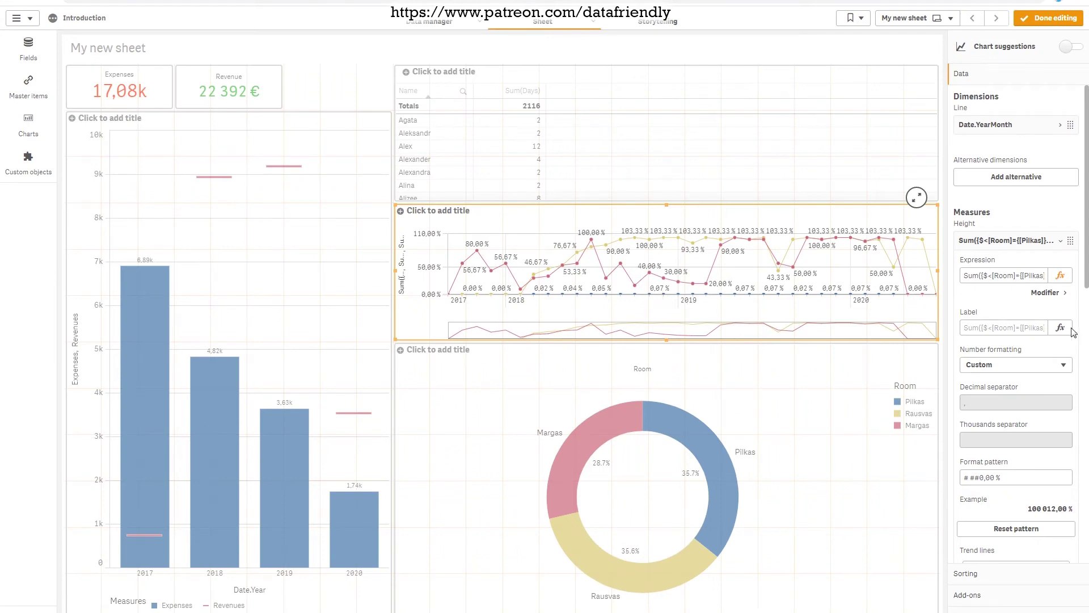
Subtract Monthstart(min([Date])) from the month end inside the Pilkas expression's num() divisor, and label the measure Pilkas
click(1060, 275)
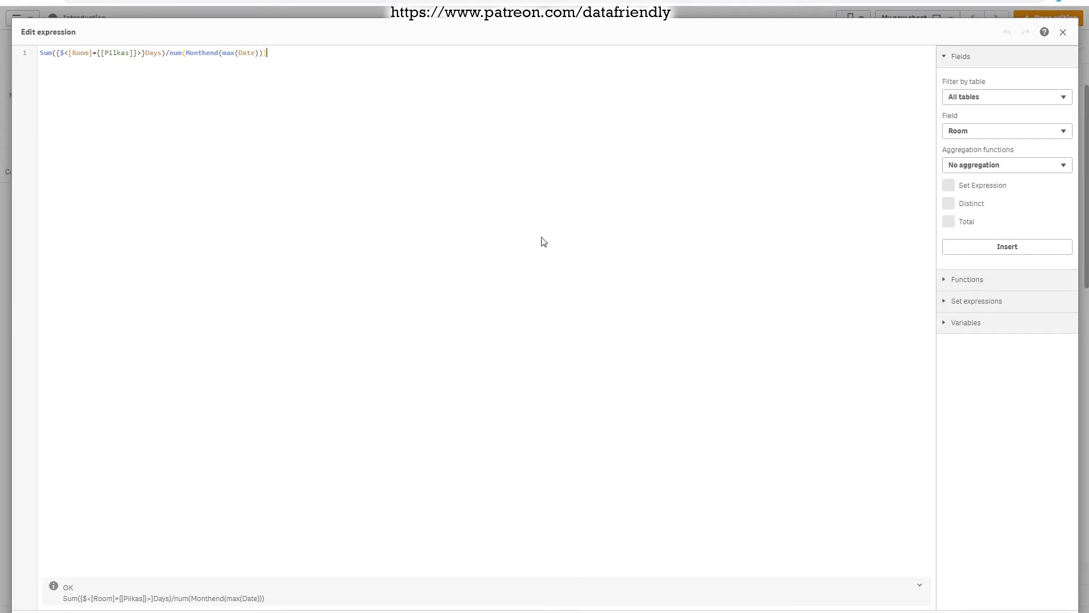
key(Left)
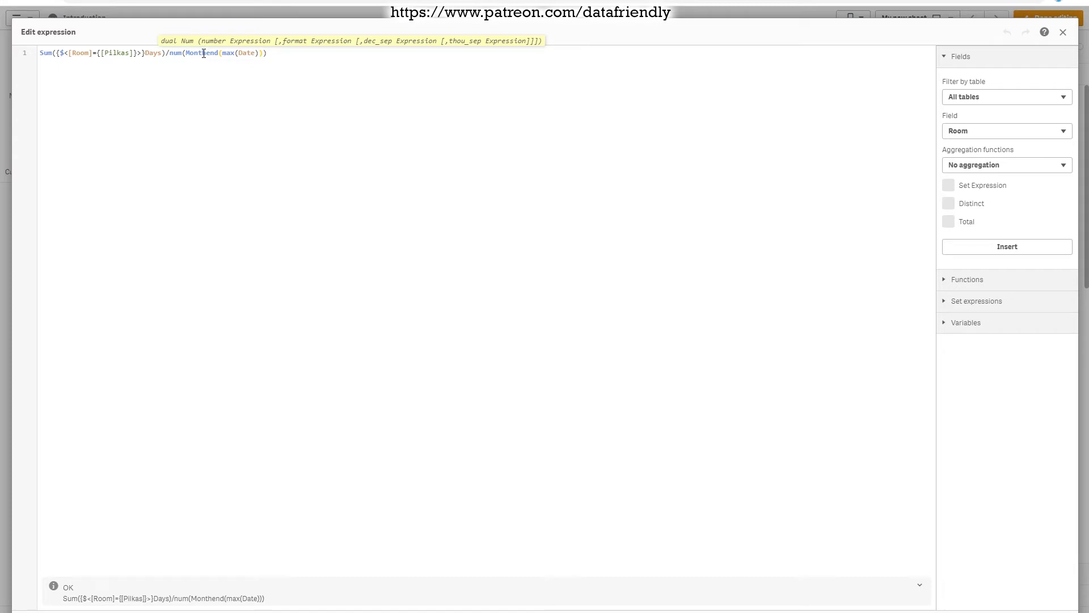
text(- Monthstart(min)
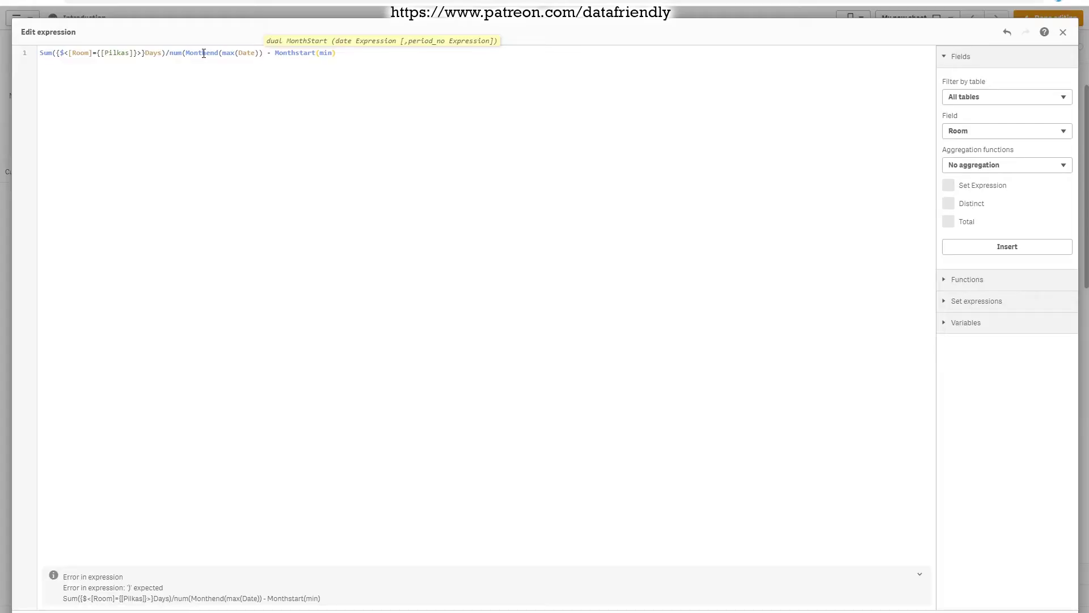
text(([]Date)
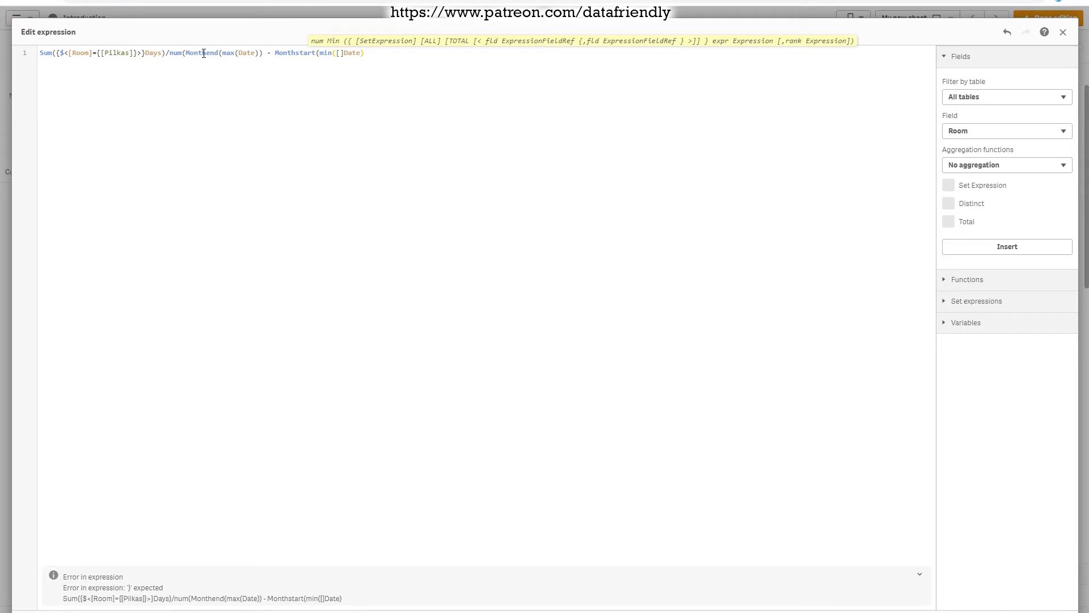
text(]))
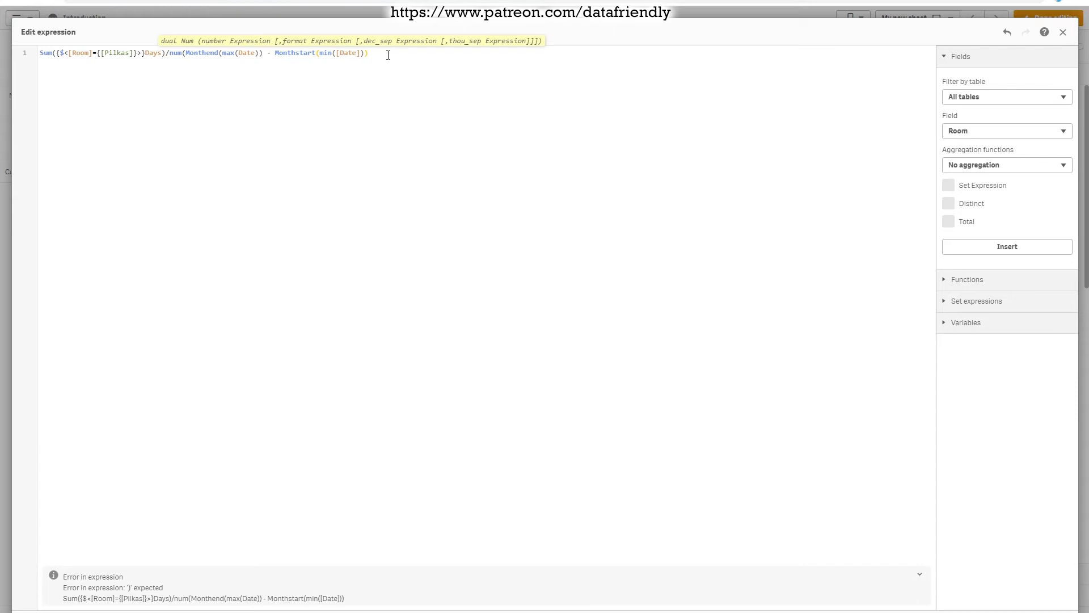
text())
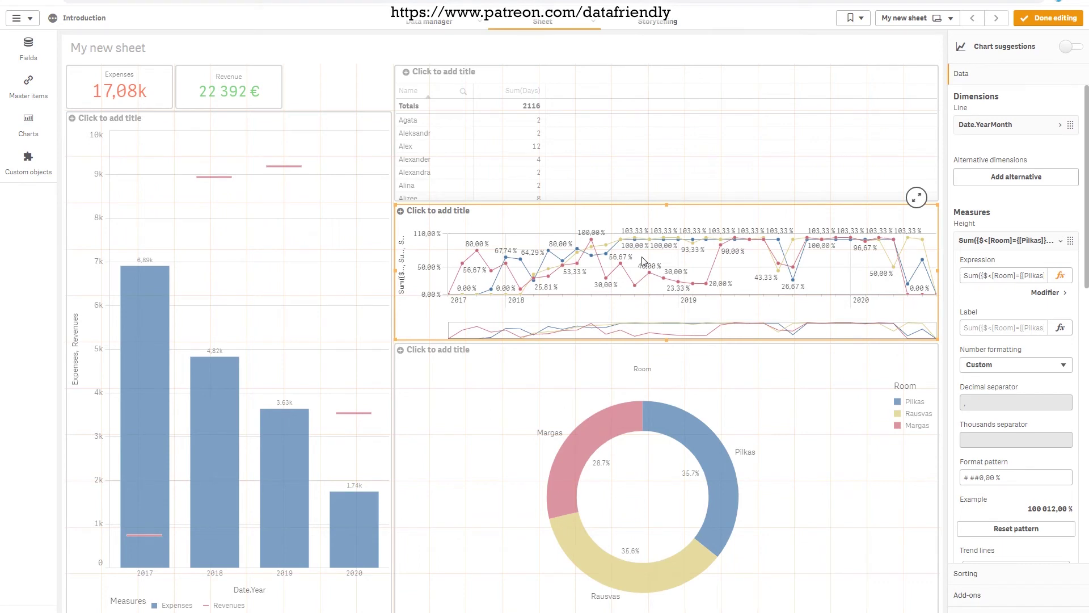
click(989, 330)
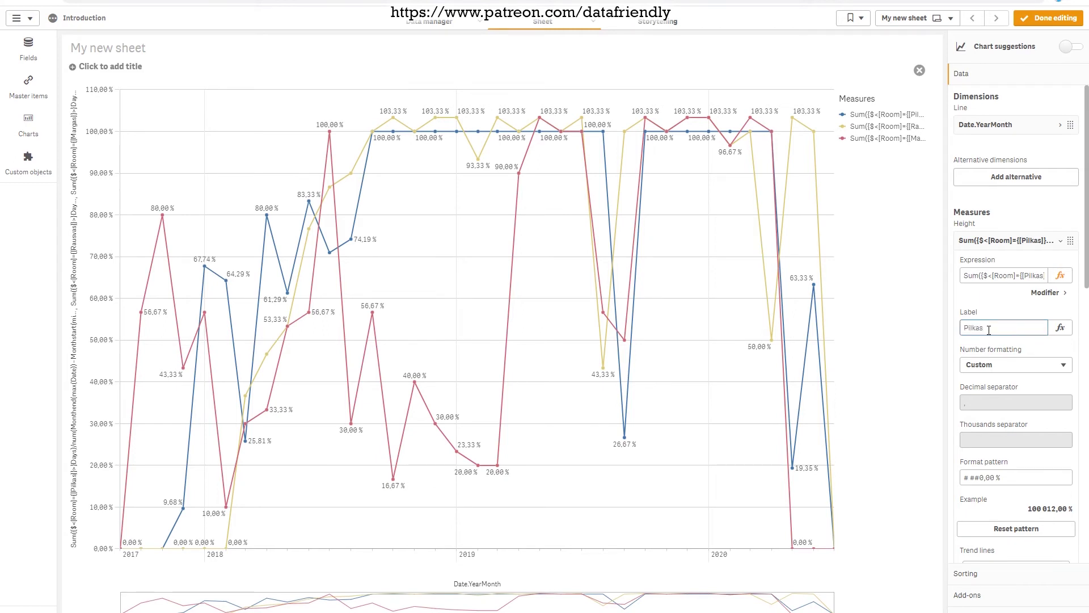
click(988, 205)
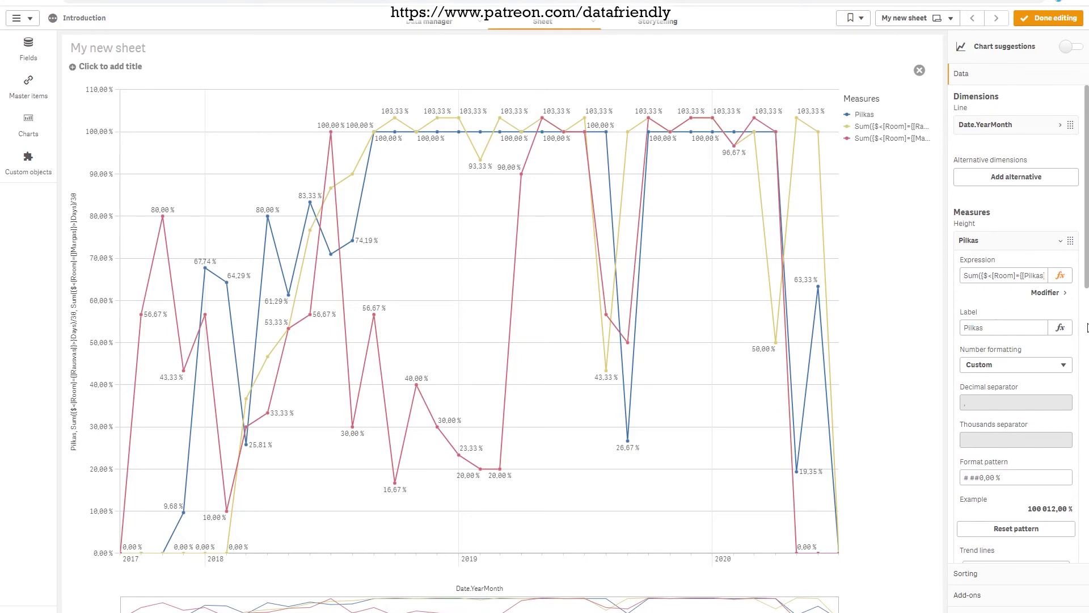
Copy the divisor num(Monthend(max(Date)) - Monthstart(min([Date]))) from the Pilkas expression
click(1060, 276)
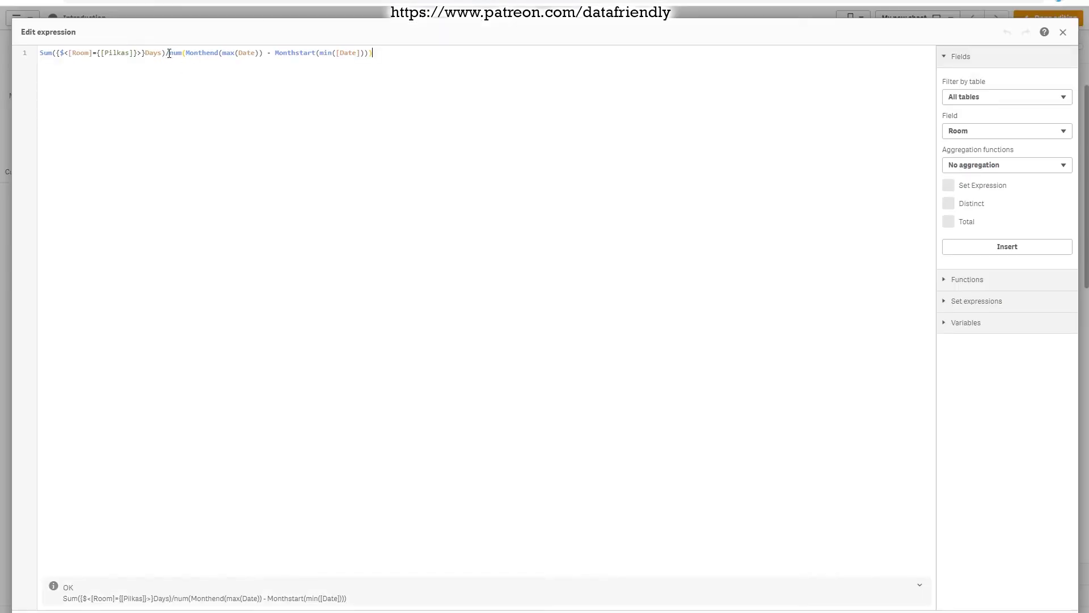
drag(166, 53, 347, 59)
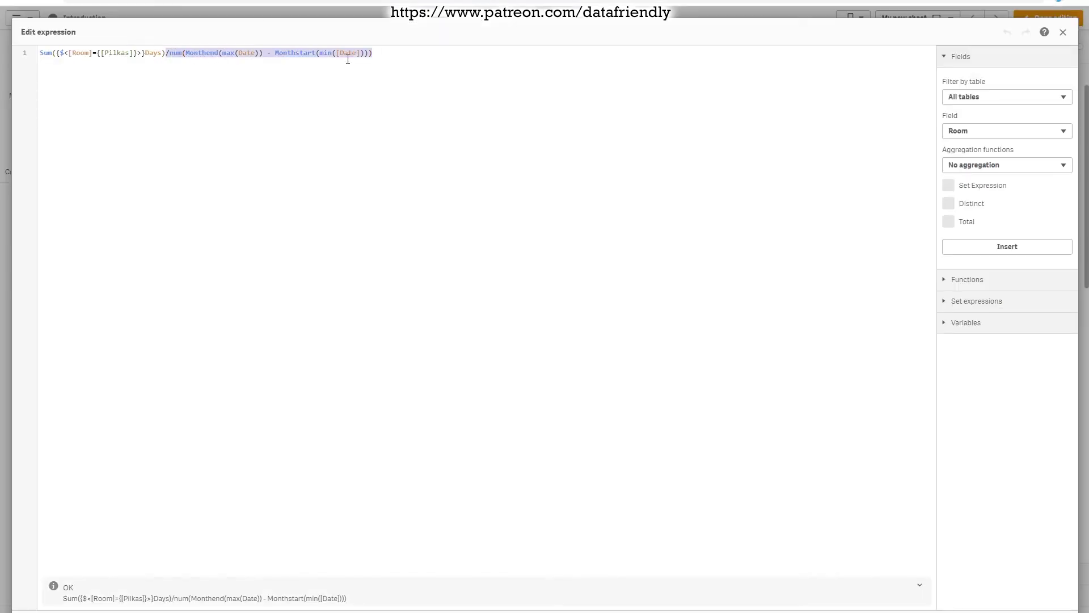
click(172, 52)
drag(171, 53, 415, 66)
key(ctrl+c)
key(Escape)
click(1034, 242)
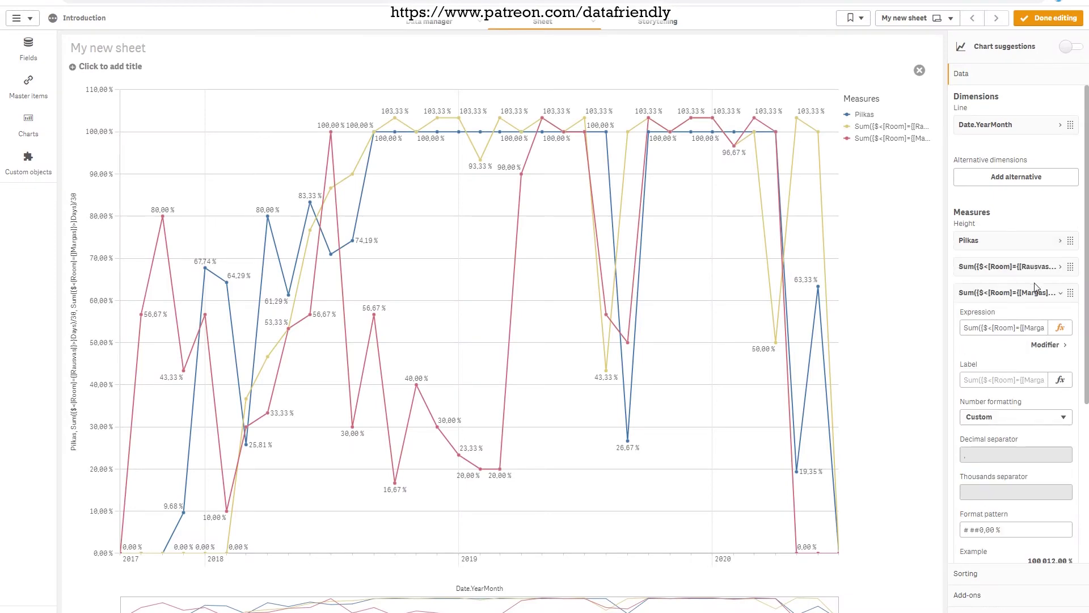
Replace the 30 in the Rausvas expression with the copied num() divisor and label the measure Rausvas
click(1043, 266)
click(1060, 301)
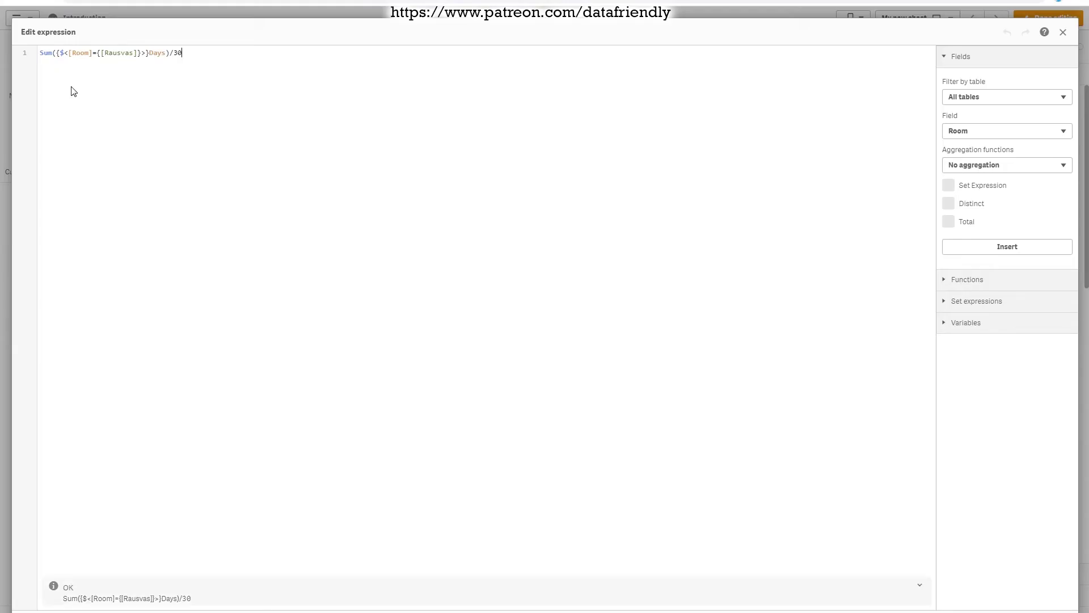
key(ctrl+v)
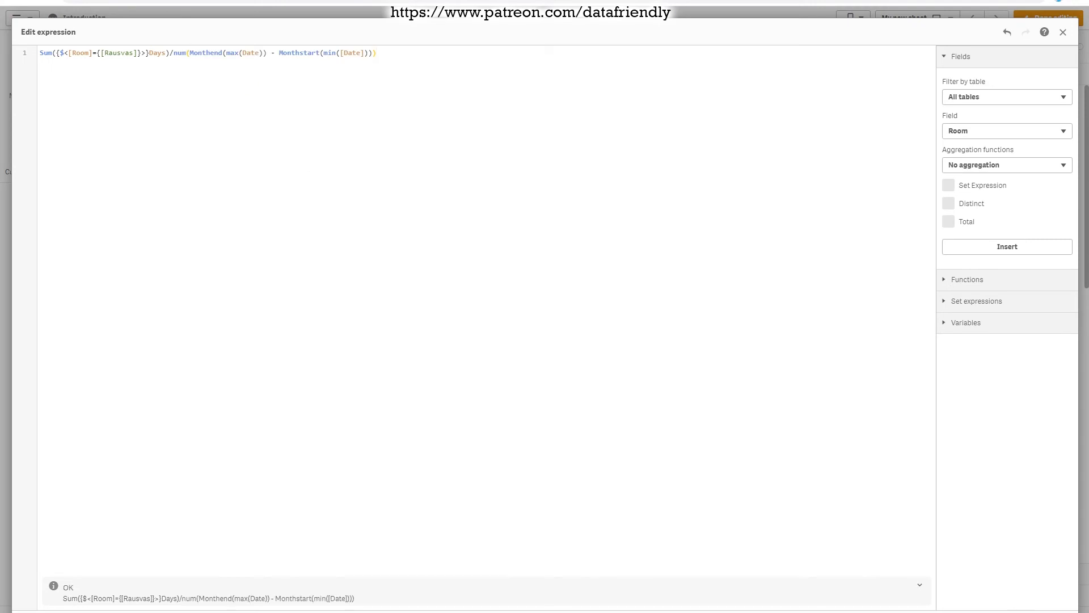
click(997, 353)
text(Rusvas)
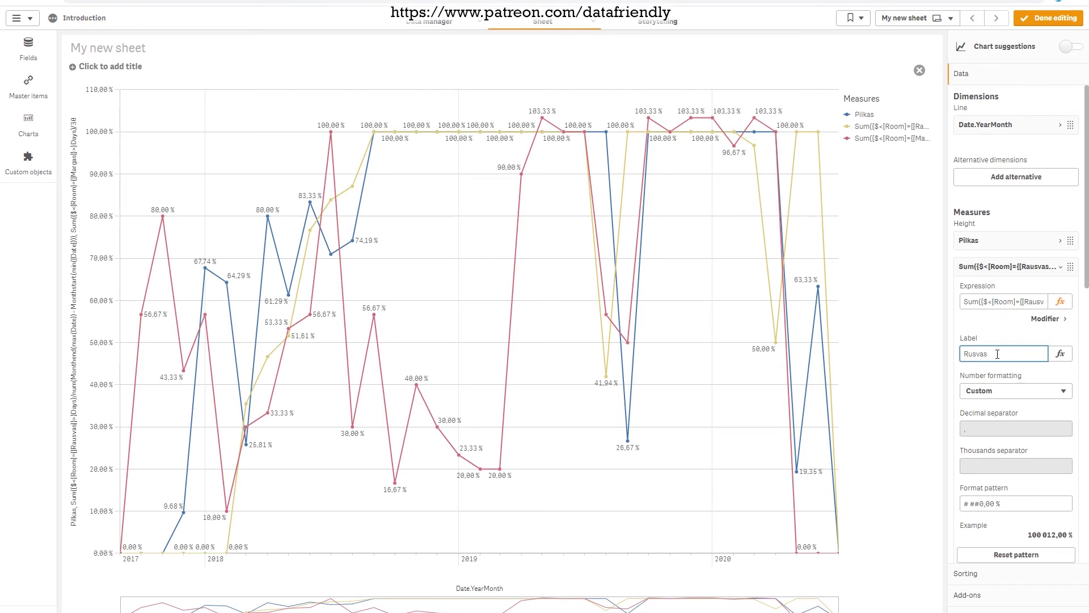
click(1053, 267)
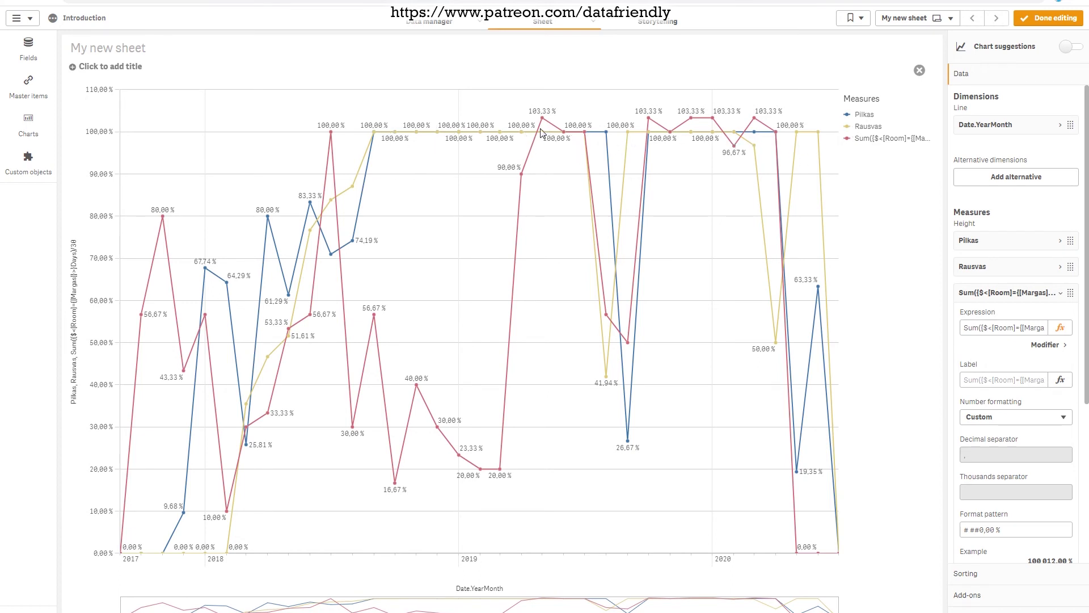
Open the Margas measure's expression for editing
click(1060, 327)
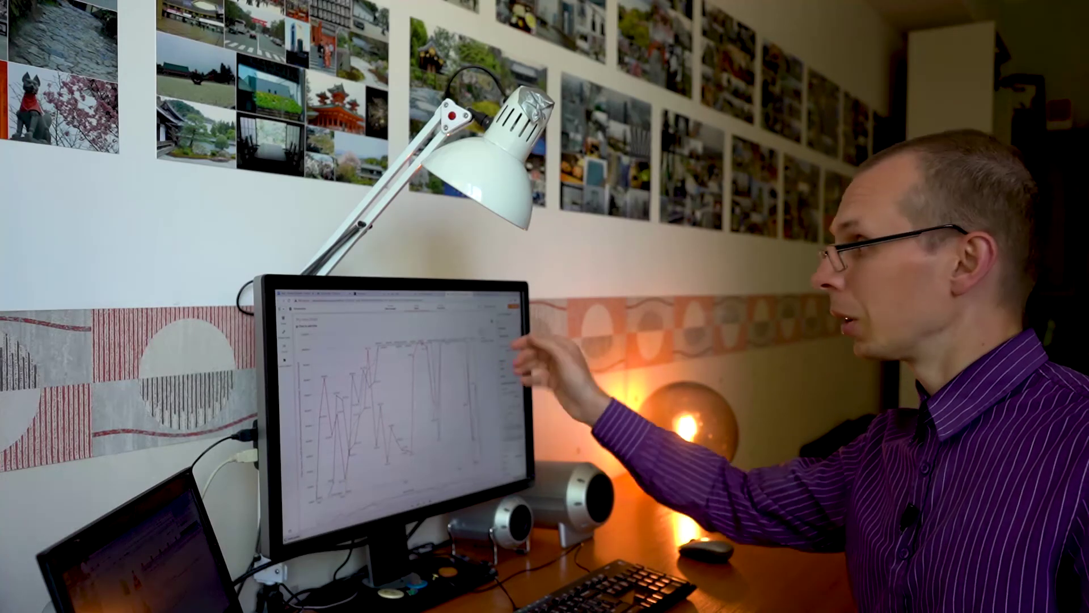